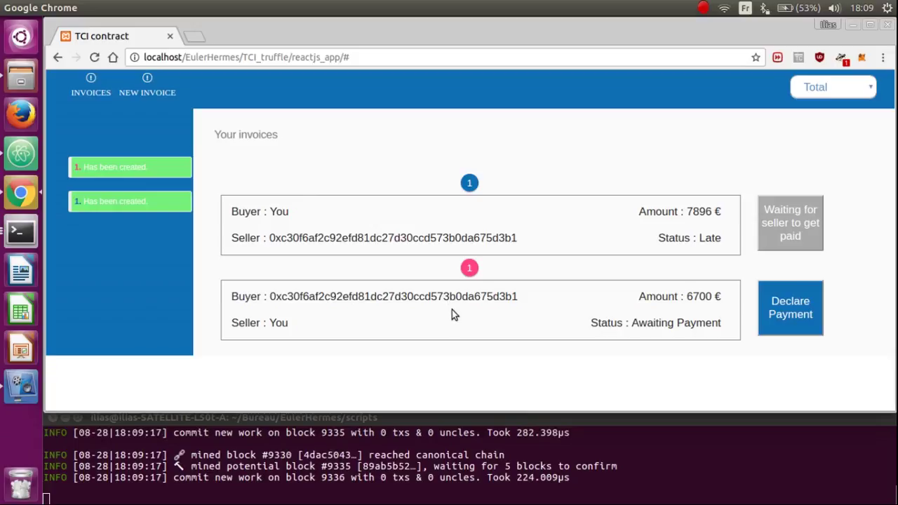
- Expand the late 7896 € invoice card to show both approvals and its 2017-04-20 due date
click(559, 247)
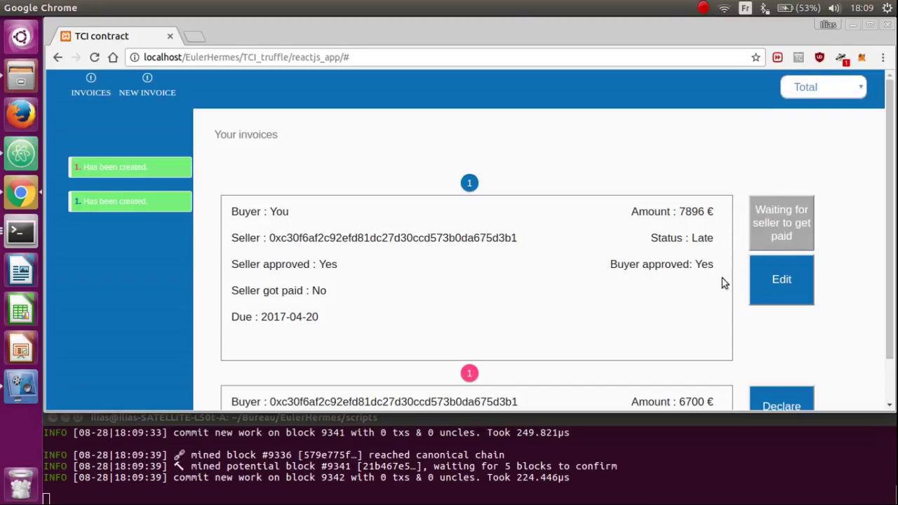
scroll(687, 286, down, 1)
mouse_move(696, 350)
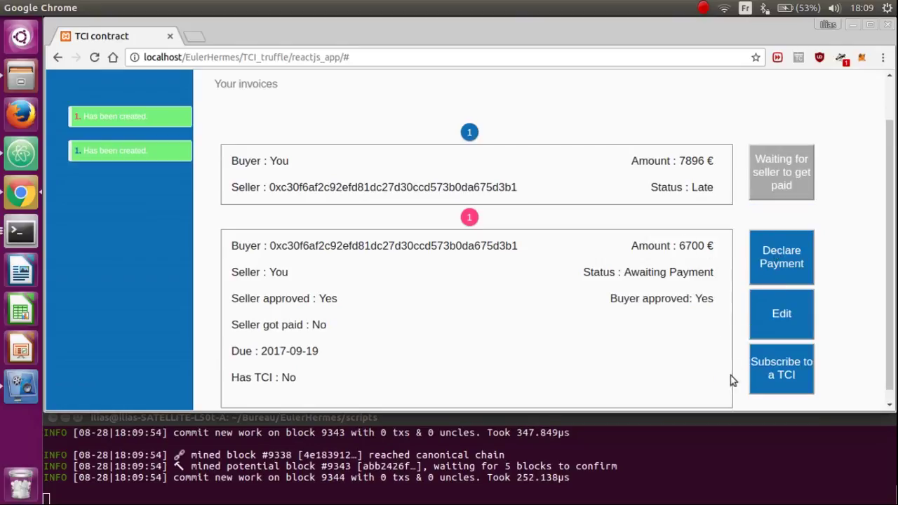
click(672, 195)
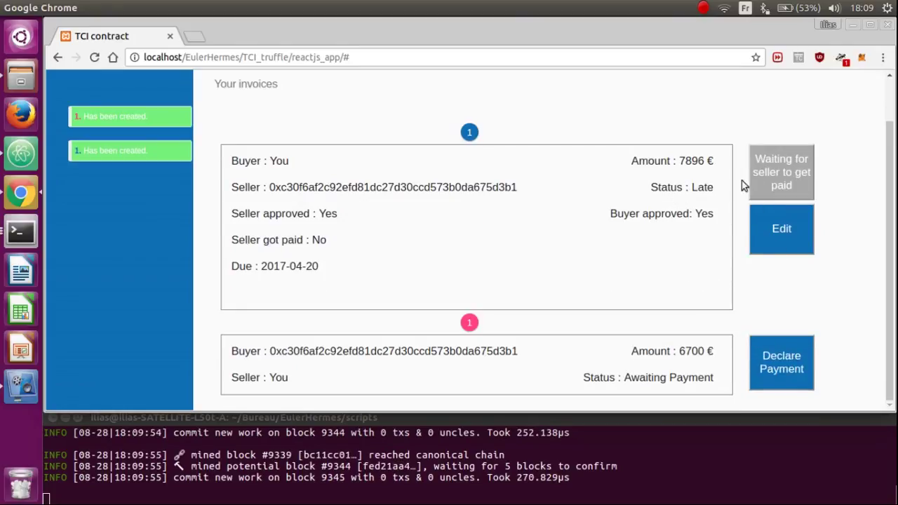
- Collapse the 7896 € invoice, then expand and collapse the 6700 € invoice's details
click(492, 221)
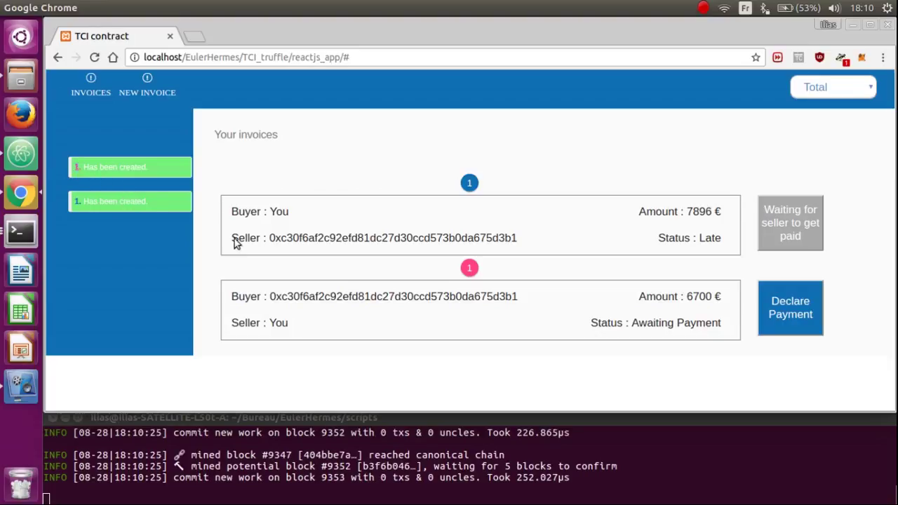
click(403, 320)
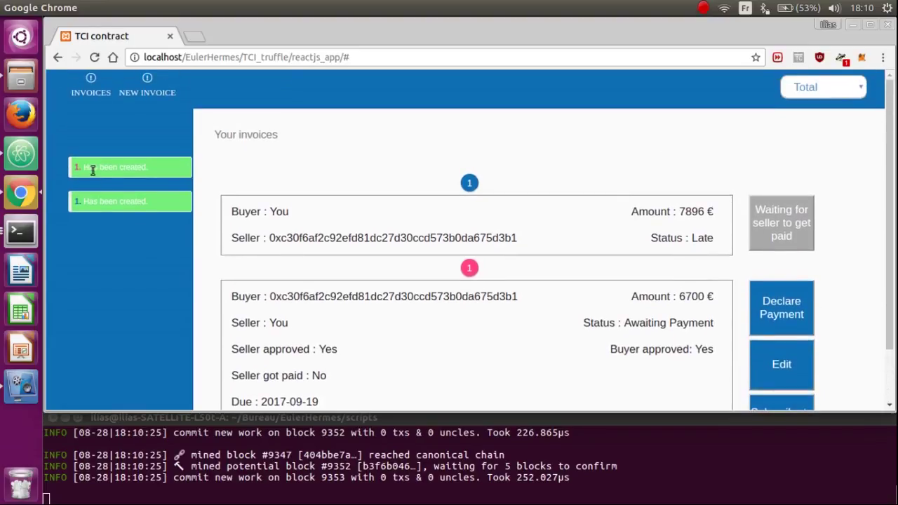
click(246, 319)
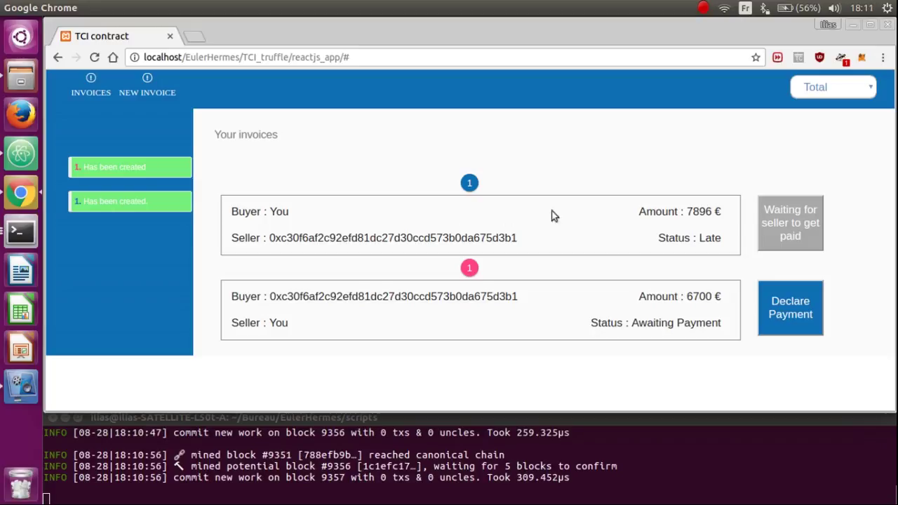
- Act as HSBC and start a new invoice as seller with Darty as counterpart
click(837, 87)
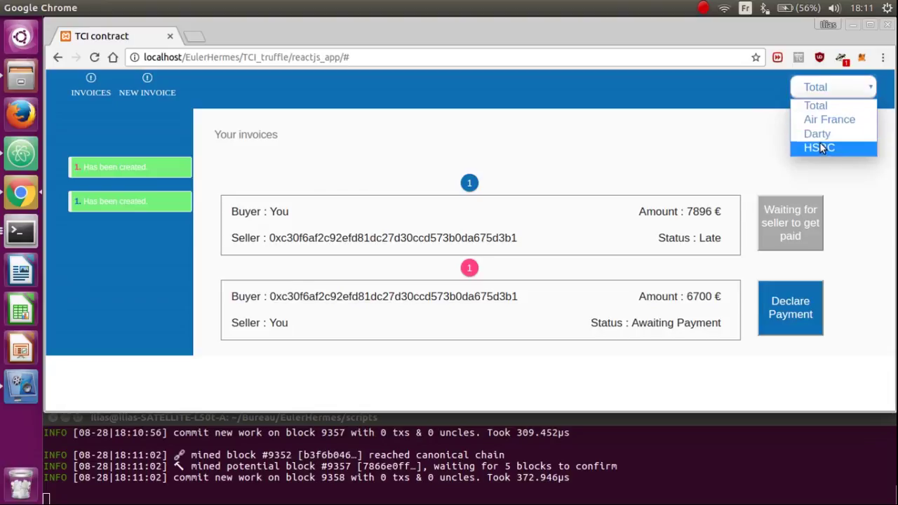
click(819, 148)
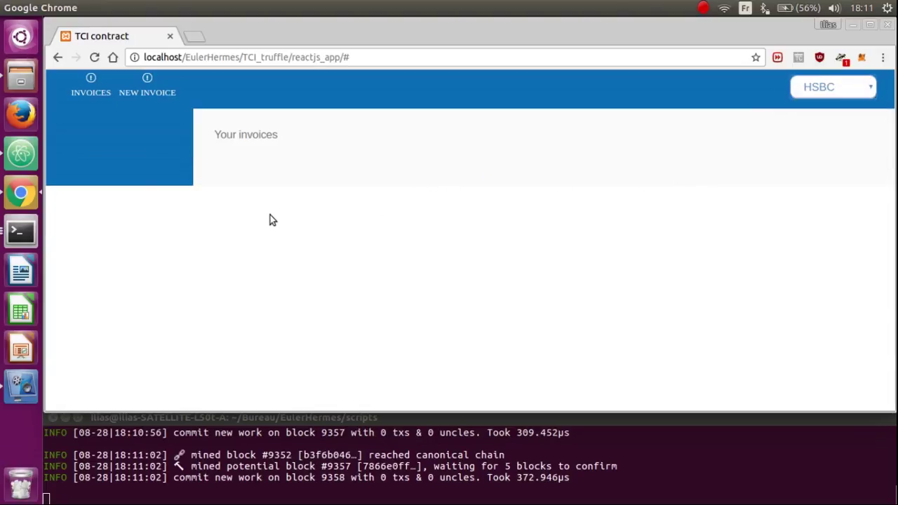
click(146, 92)
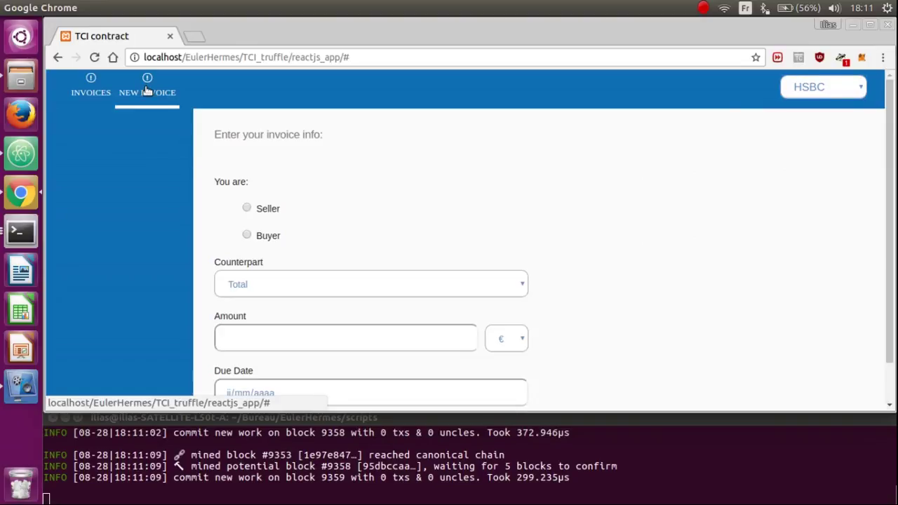
scroll(268, 193, down, 2)
click(249, 164)
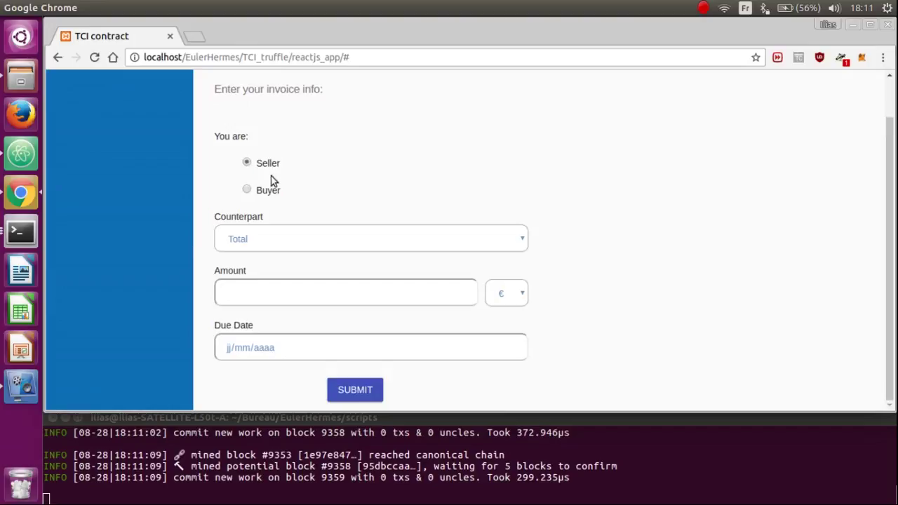
click(294, 228)
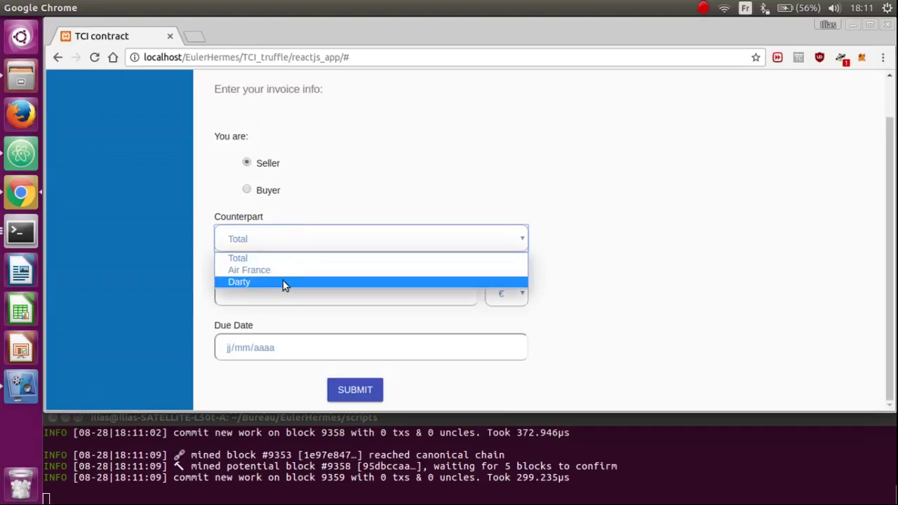
click(284, 282)
- Enter an amount of 7000 € and a due date of 17/09/2017
click(280, 294)
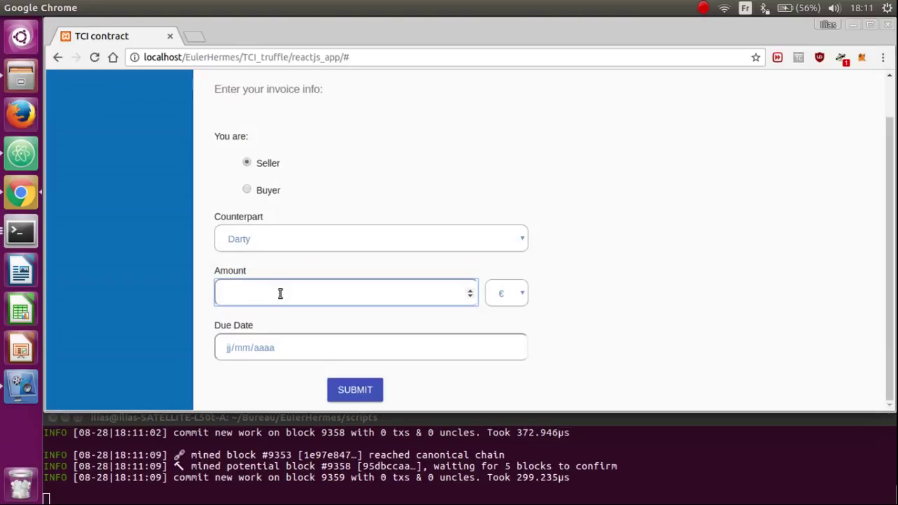
text(7000)
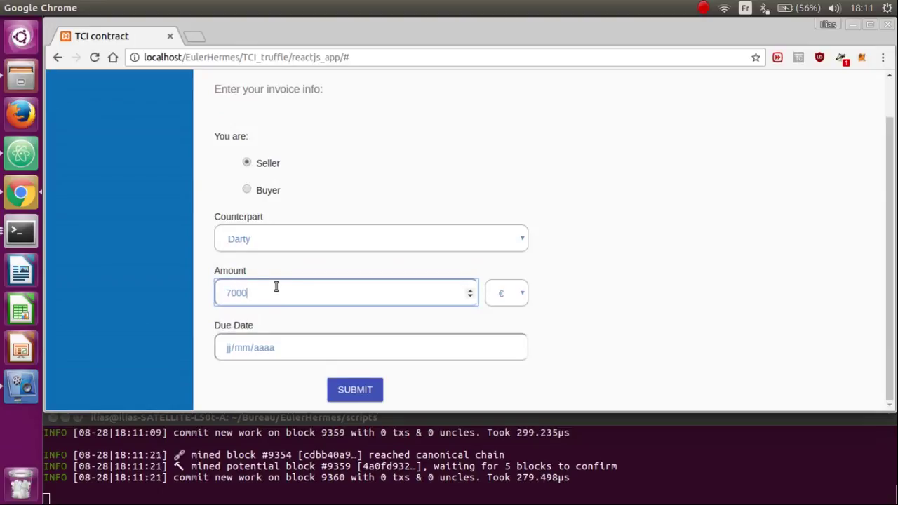
click(517, 303)
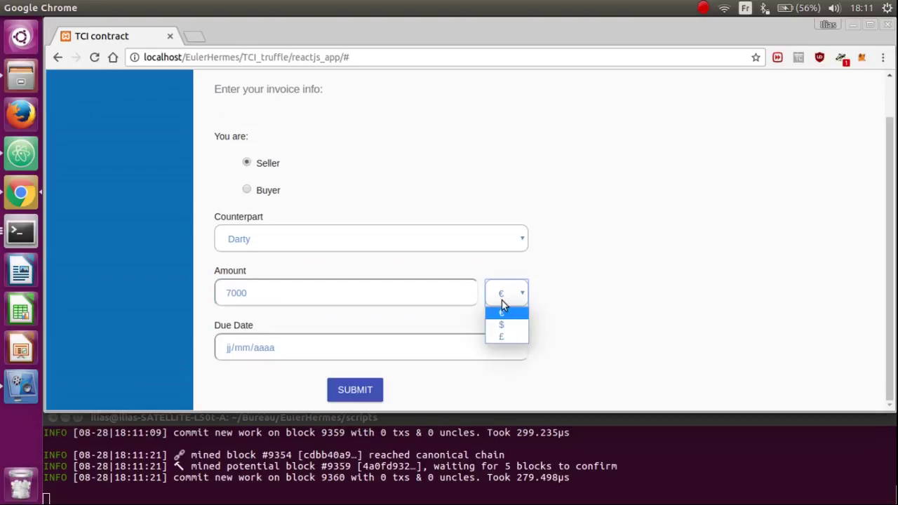
click(513, 299)
click(510, 346)
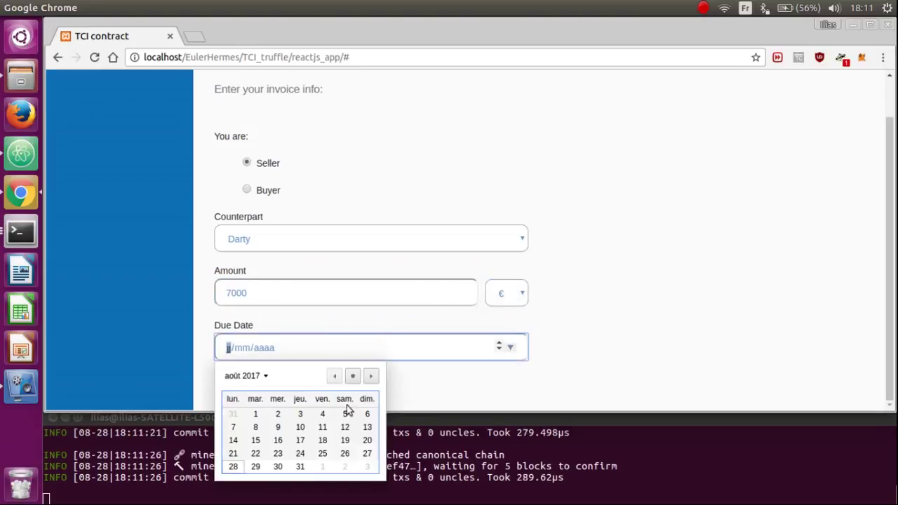
click(371, 376)
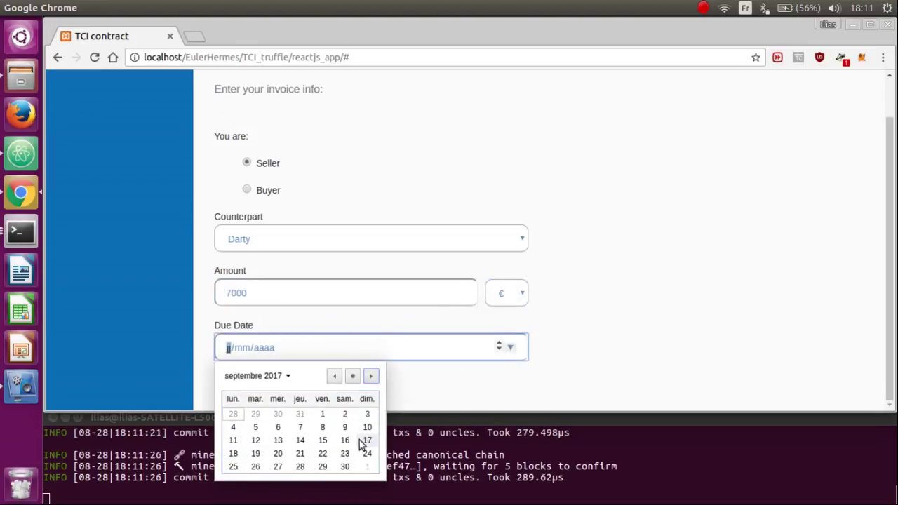
click(365, 440)
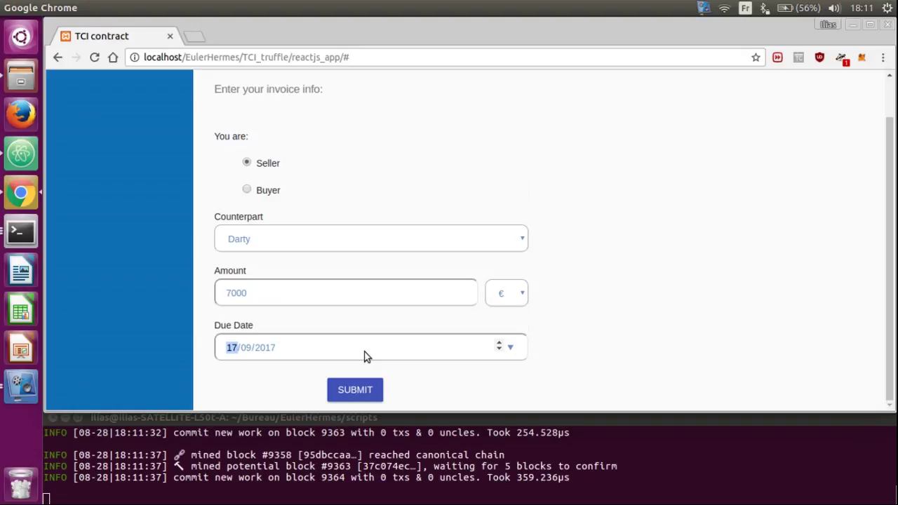
- Submit the 7000 € Darty invoice and return to the top of the page
click(348, 396)
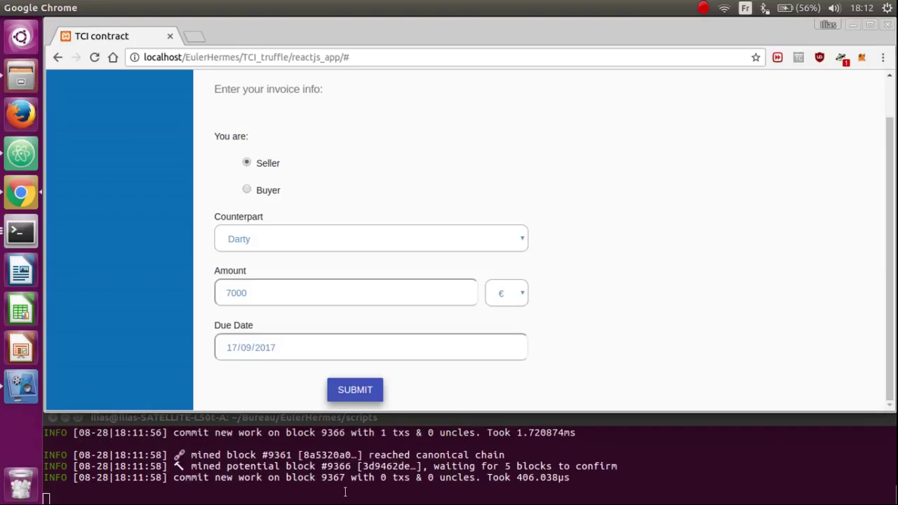
scroll(143, 236, up, 1)
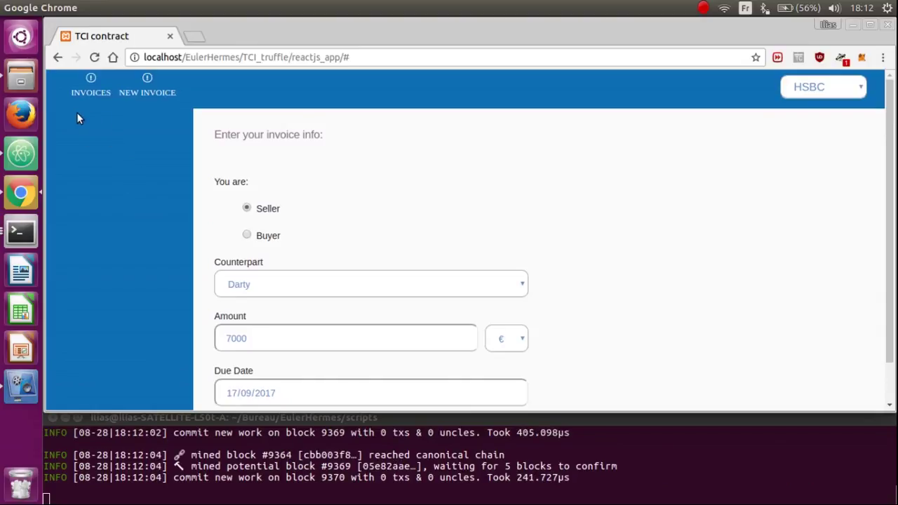
- Return to the invoice list and expand the new 7000 € Darty invoice
click(91, 88)
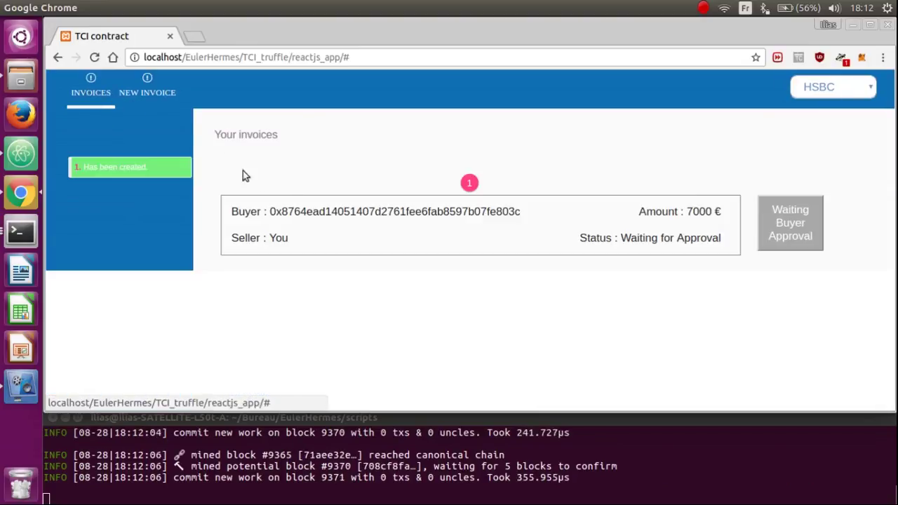
click(521, 239)
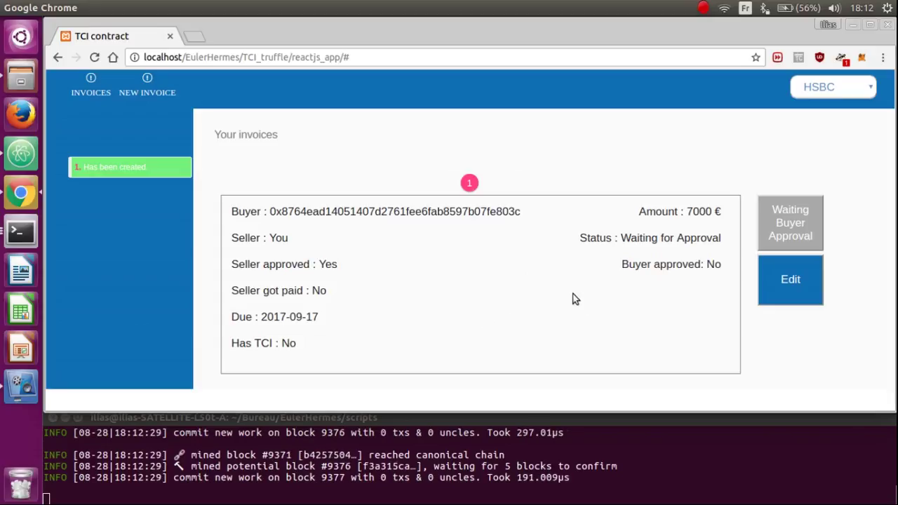
- Change the acting company from HSBC to Darty
click(808, 88)
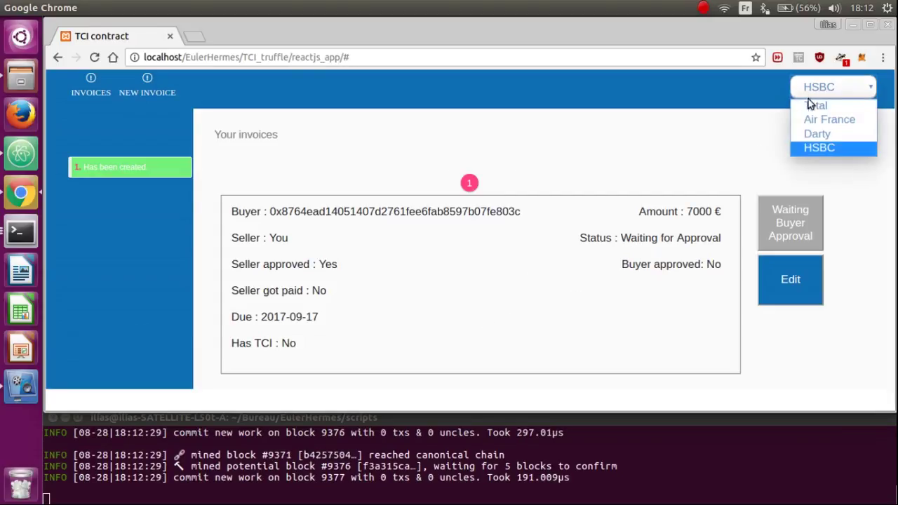
click(818, 135)
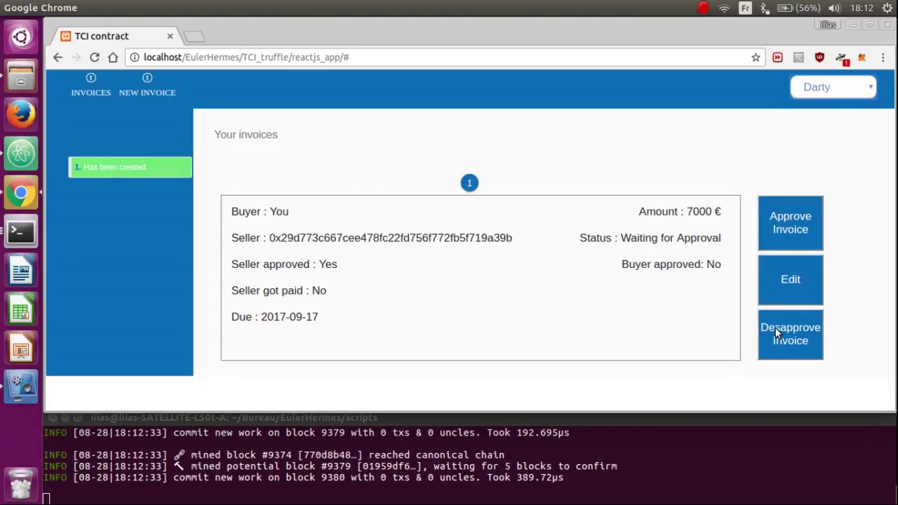
- Open the 7000 € invoice's edit form showing seller HSBC, buyer Darty, issued 2017-08-28
click(789, 279)
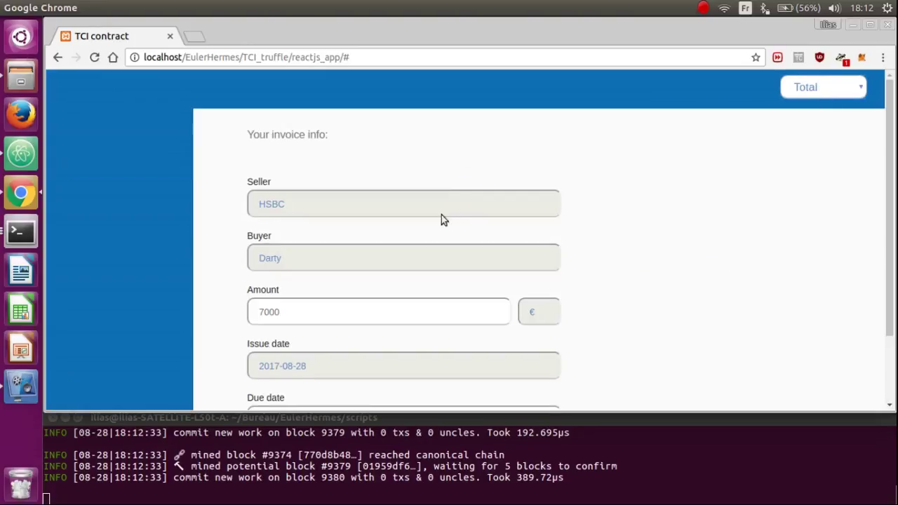
scroll(438, 231, down, 2)
scroll(435, 238, down, 1)
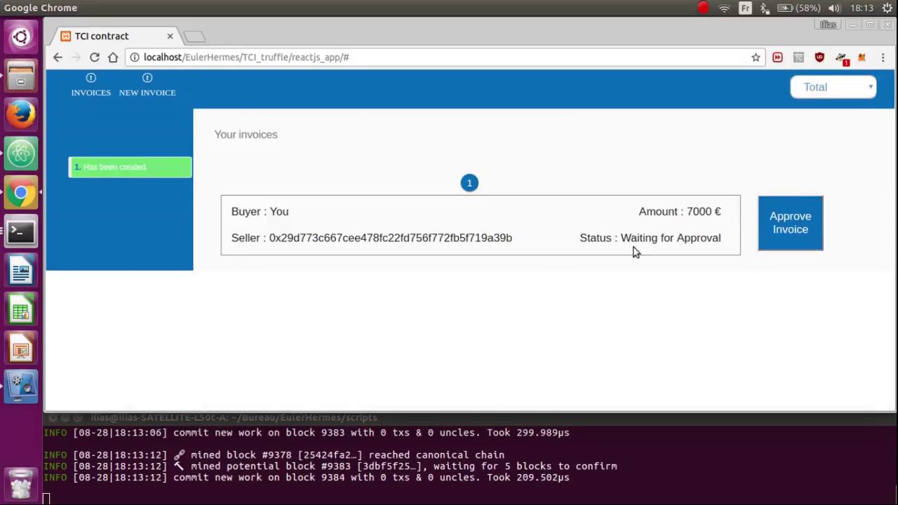
- Expand the 7000 € invoice and approve it as buyer Darty
click(692, 239)
click(793, 230)
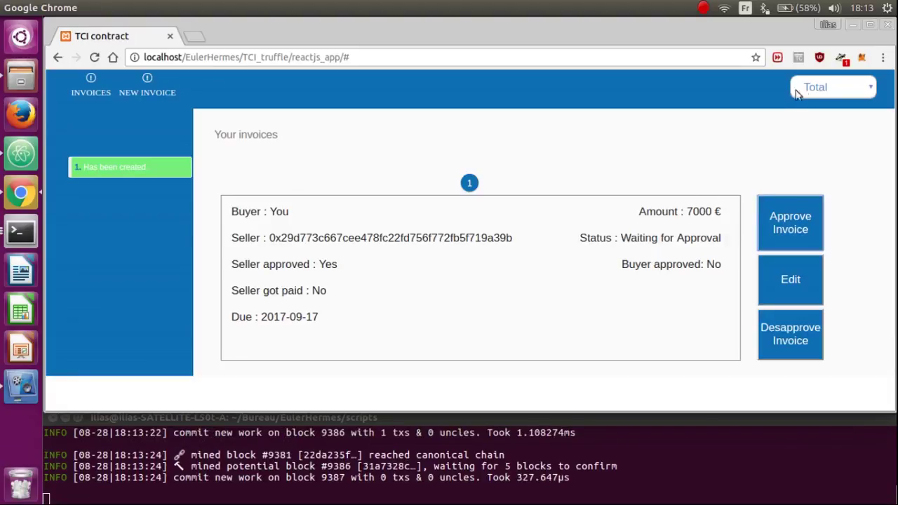
- Change the acting company to Air France, then to HSBC
click(828, 86)
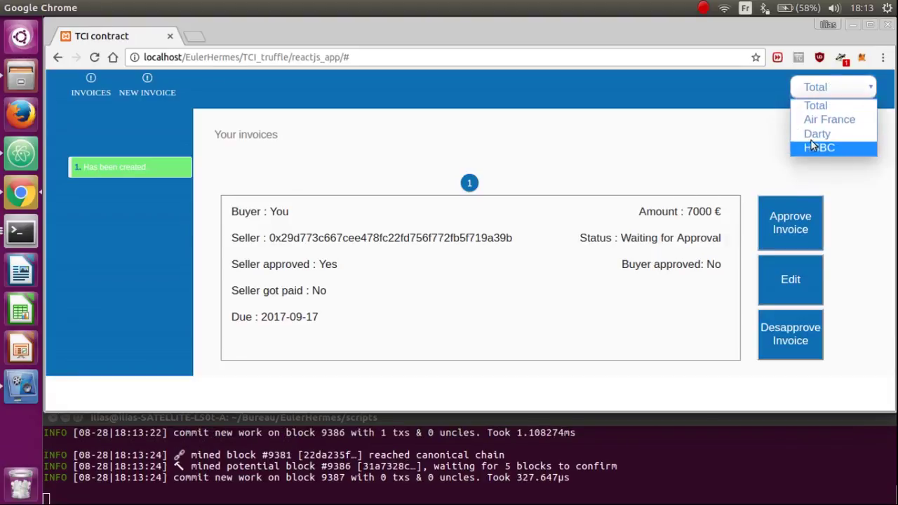
click(813, 120)
click(814, 148)
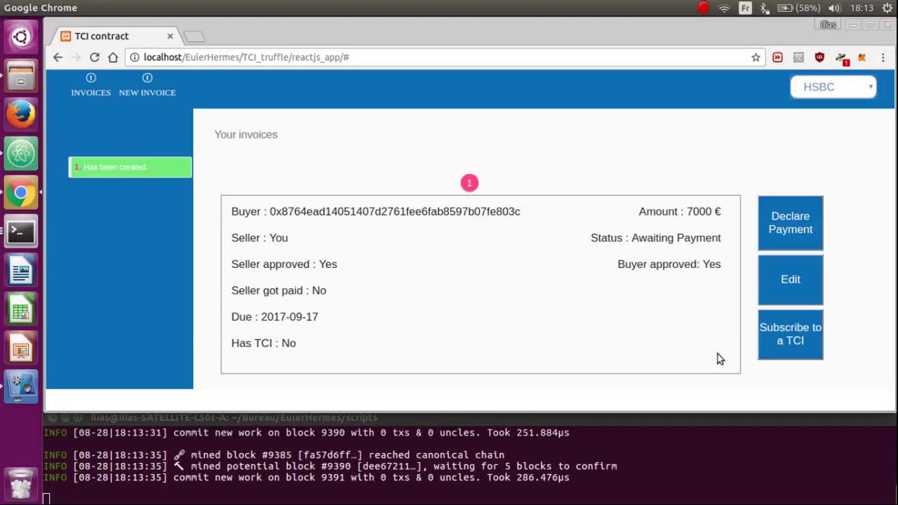
- Request a TCI estimate for the 7000 € invoice, yielding a pending 71 € cover price
click(777, 342)
scroll(574, 317, down, 2)
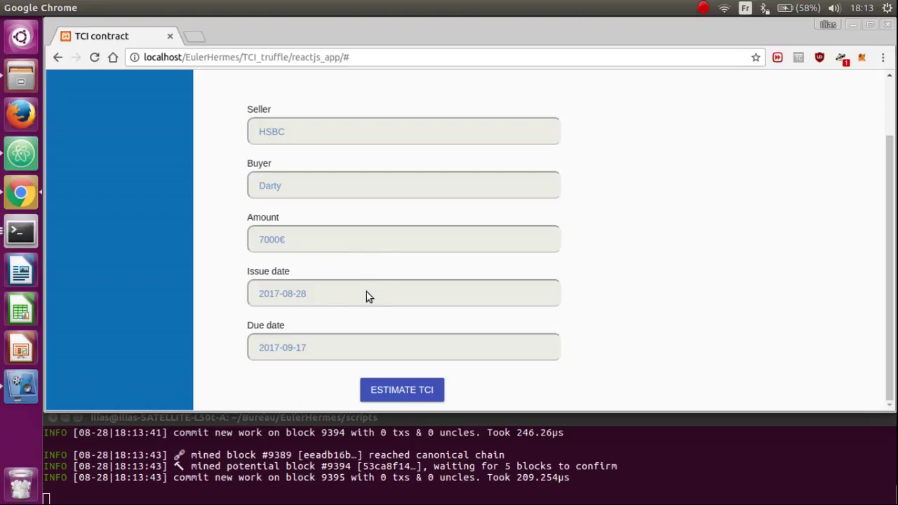
click(376, 396)
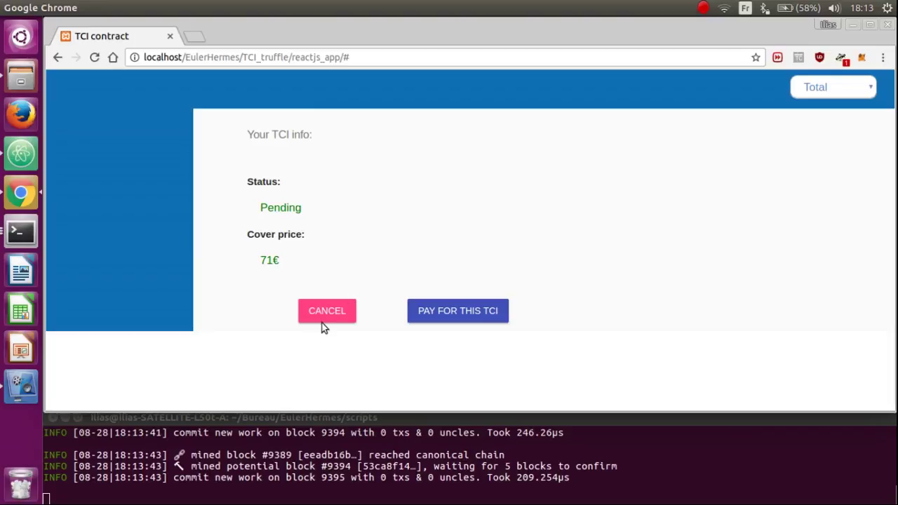
- Pay the 71€ TCI cover for the 7000 € Darty invoice and dismiss the 'You are now insured!' confirmation
click(451, 312)
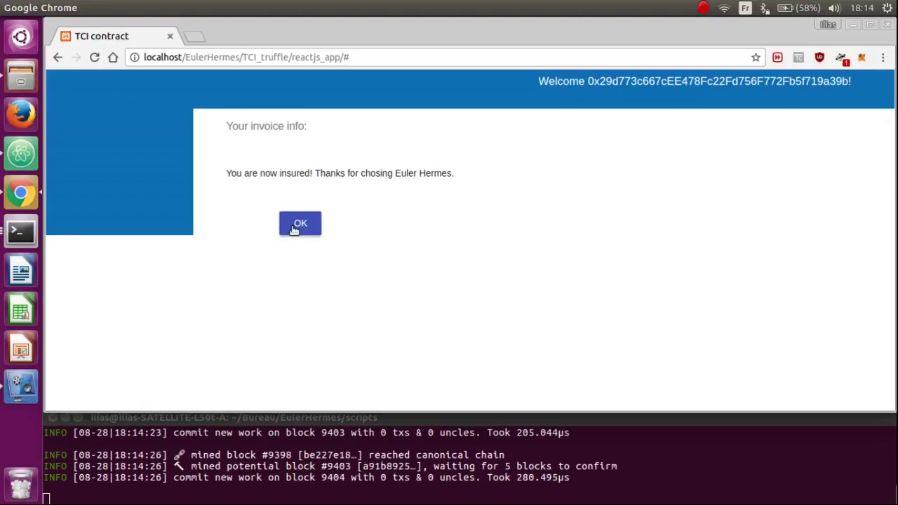
click(295, 226)
- Expand the 7000 € Darty invoice card to show its details with Has TCI: Yes
click(366, 233)
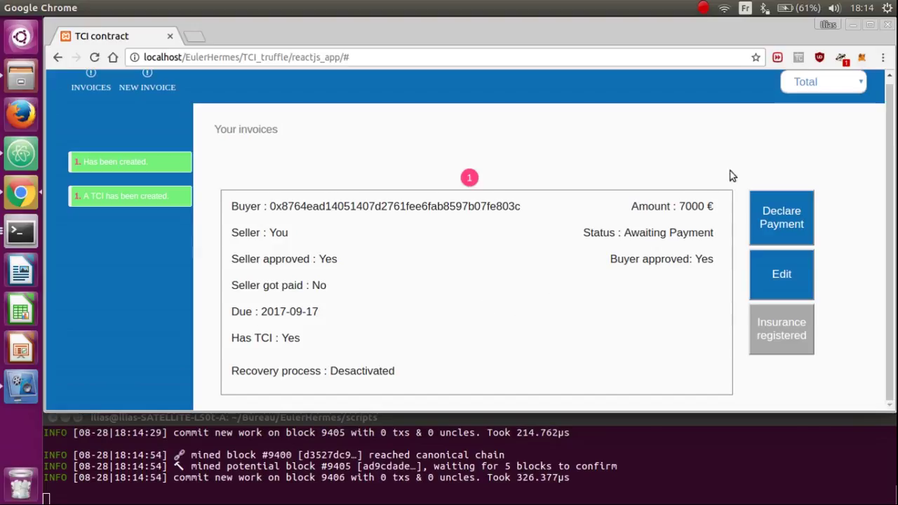
- Switch the company view to Air France
scroll(771, 140, up, 1)
click(810, 90)
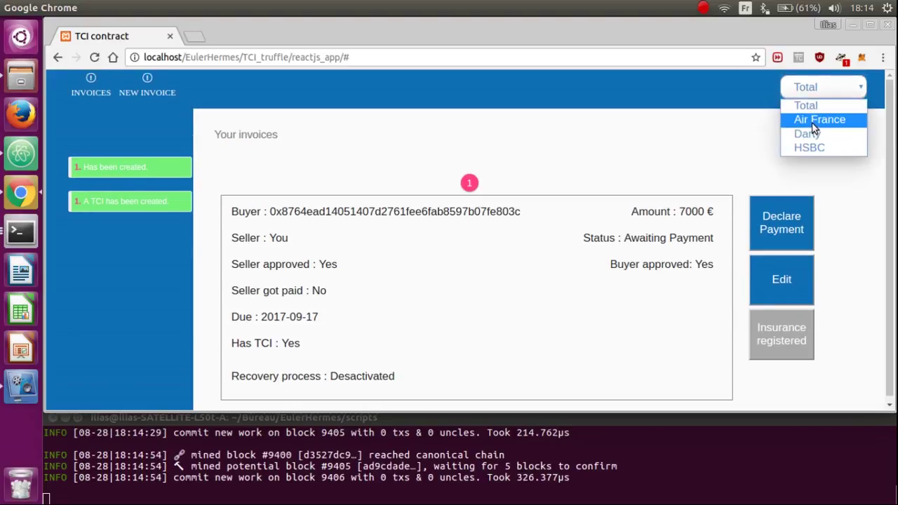
click(813, 123)
- Declare a claim on the late 7896 € invoice and acknowledge the claim-sent alert
scroll(625, 291, down, 1)
click(571, 357)
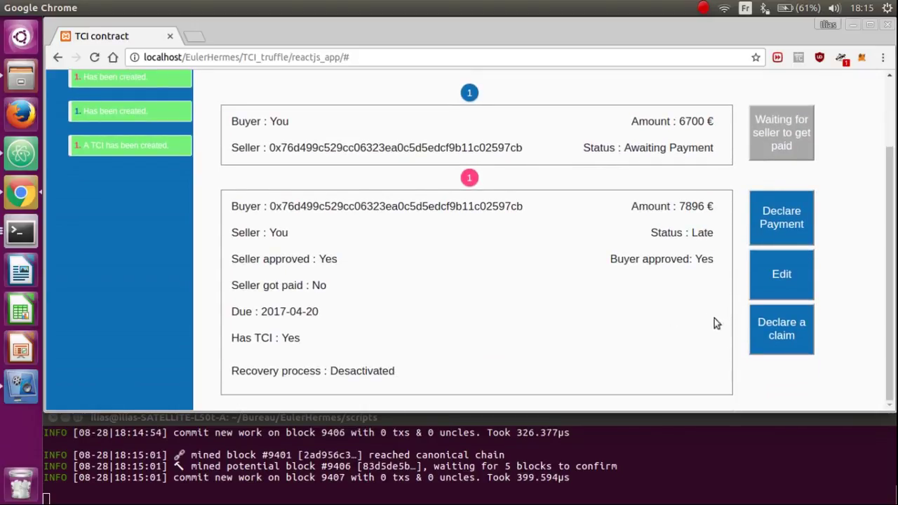
click(784, 332)
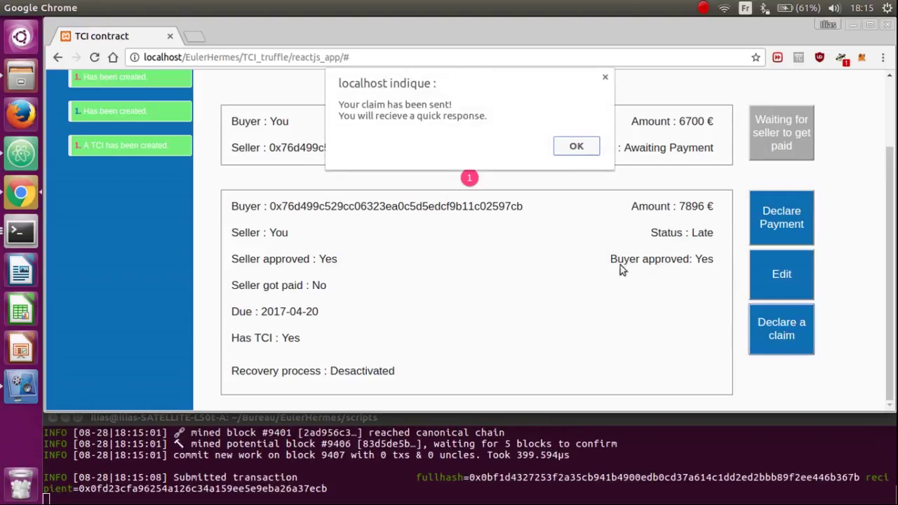
click(576, 146)
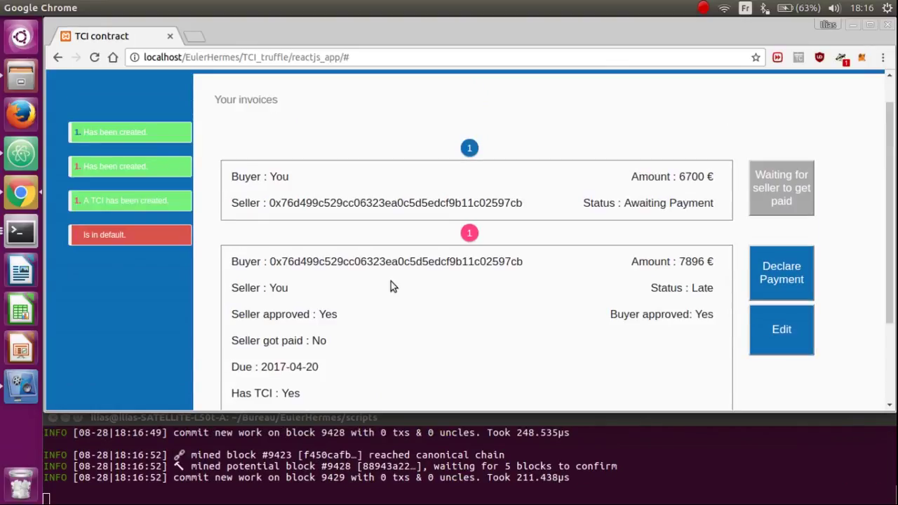
- Scroll through the 7896 € invoice to check its activated recovery process and 7320€ coverage
scroll(414, 275, down, 1)
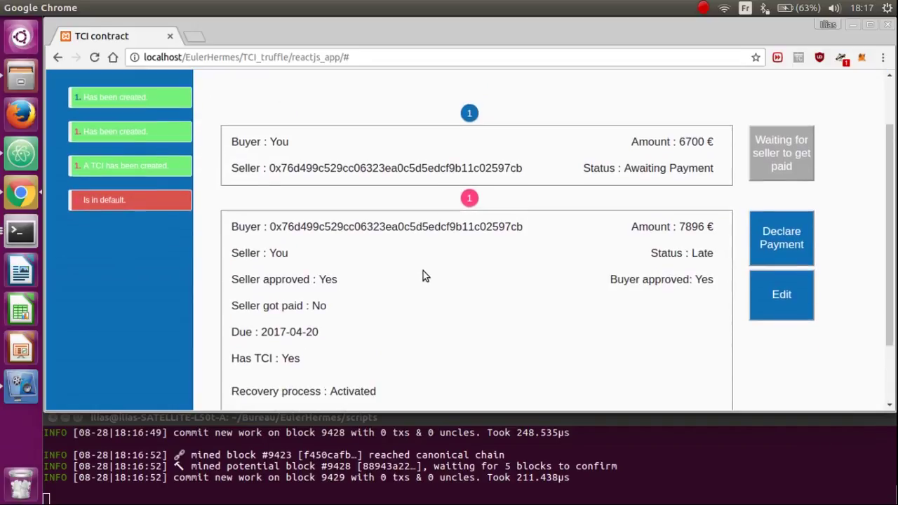
scroll(423, 267, down, 2)
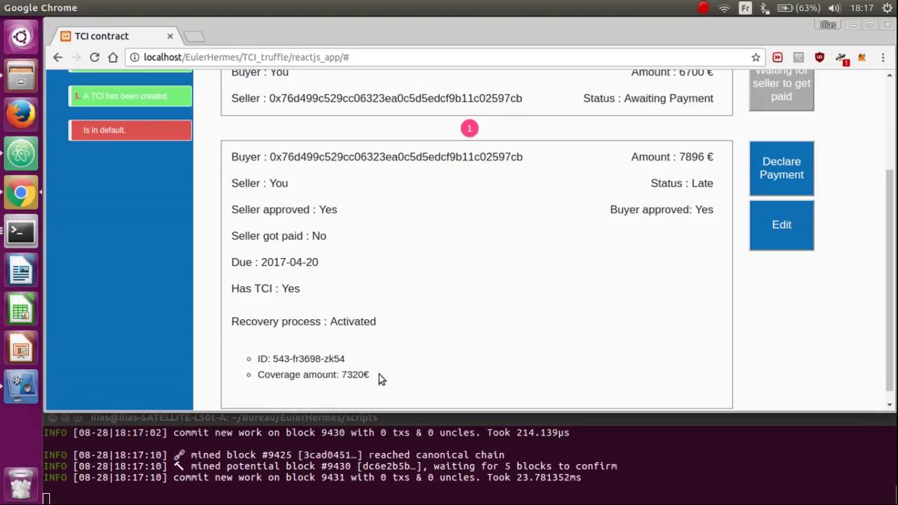
scroll(378, 375, up, 3)
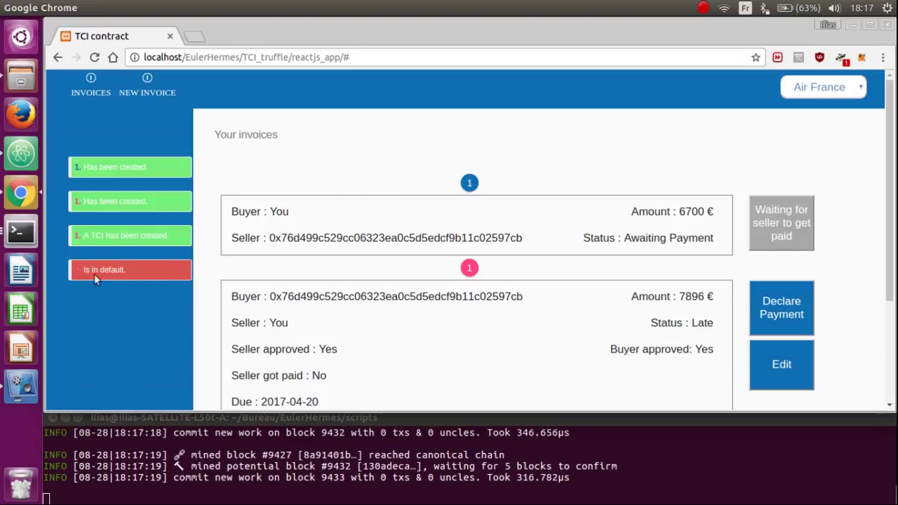
- Switch back to the Total view and expand the 6700 € invoice awaiting payment
click(820, 87)
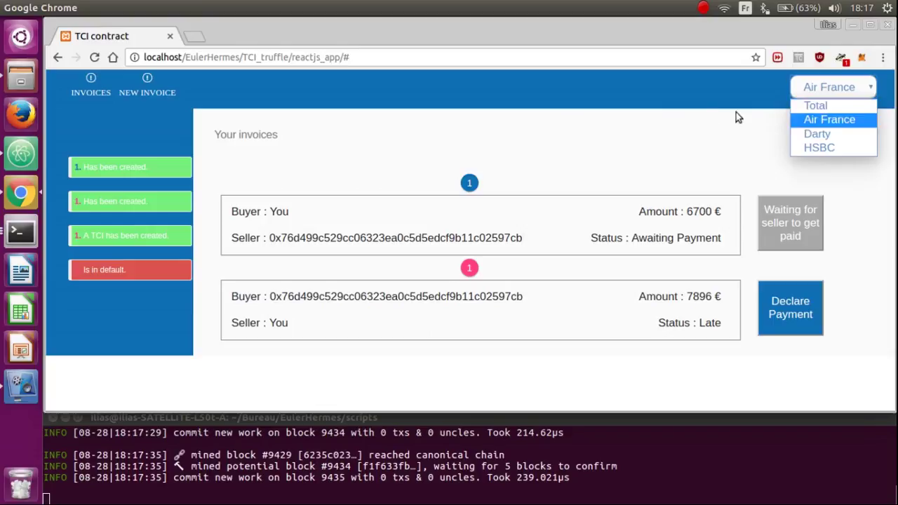
click(818, 105)
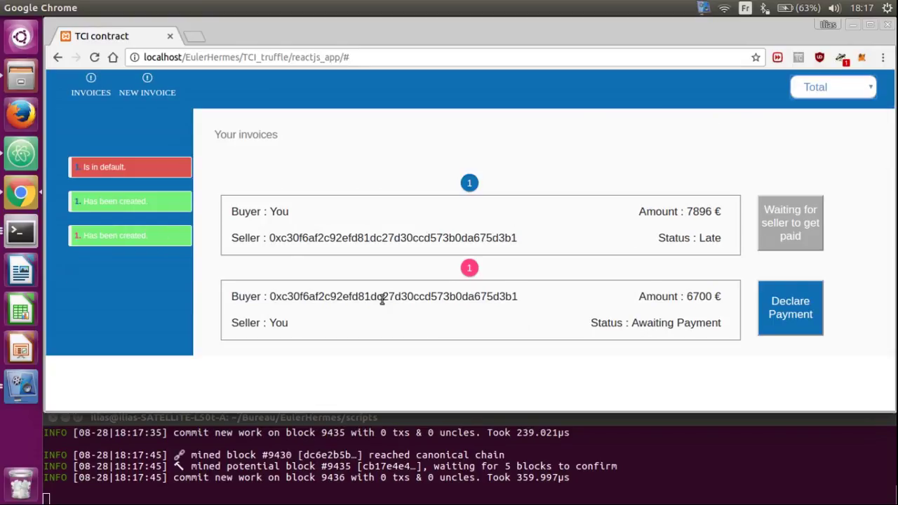
click(516, 318)
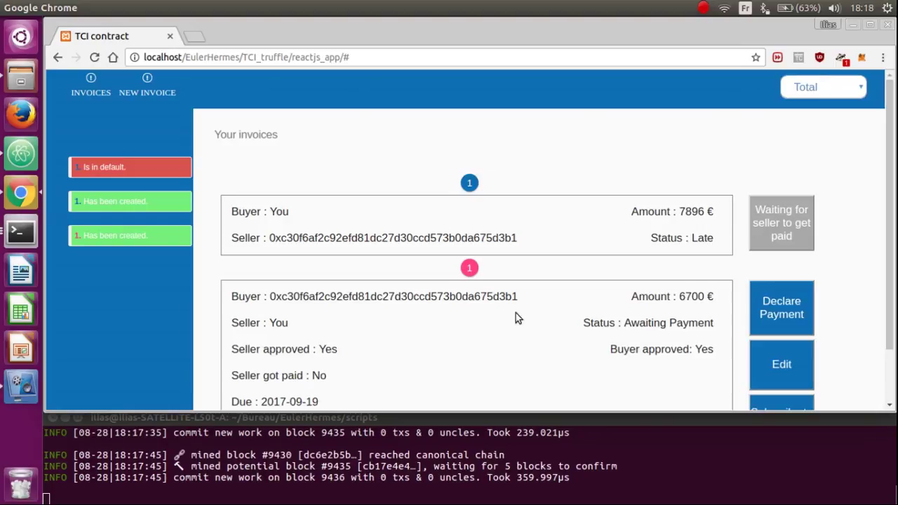
scroll(533, 316, down, 2)
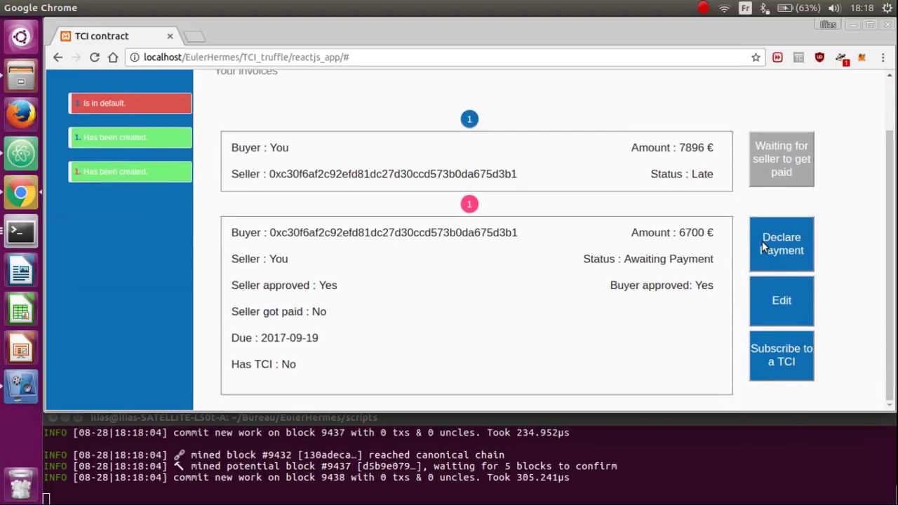
- Declare payment on Total's 6700 € invoice, then collapse it once shown as Paid and archived
click(760, 241)
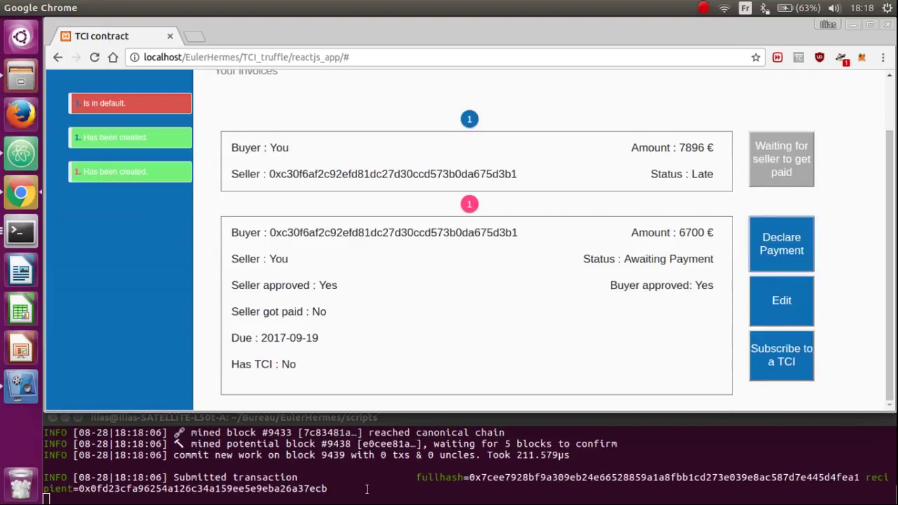
scroll(201, 295, up, 1)
scroll(201, 292, up, 2)
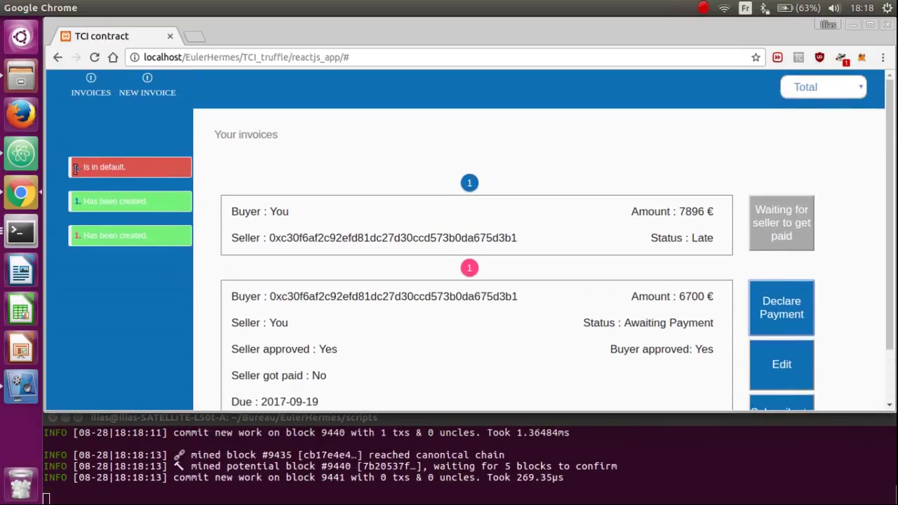
click(82, 169)
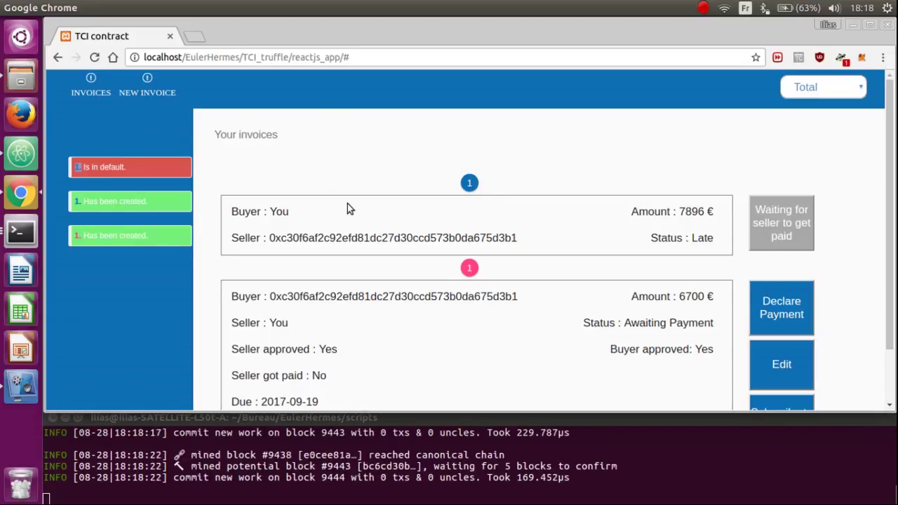
scroll(421, 231, down, 2)
scroll(465, 258, up, 2)
scroll(375, 205, down, 2)
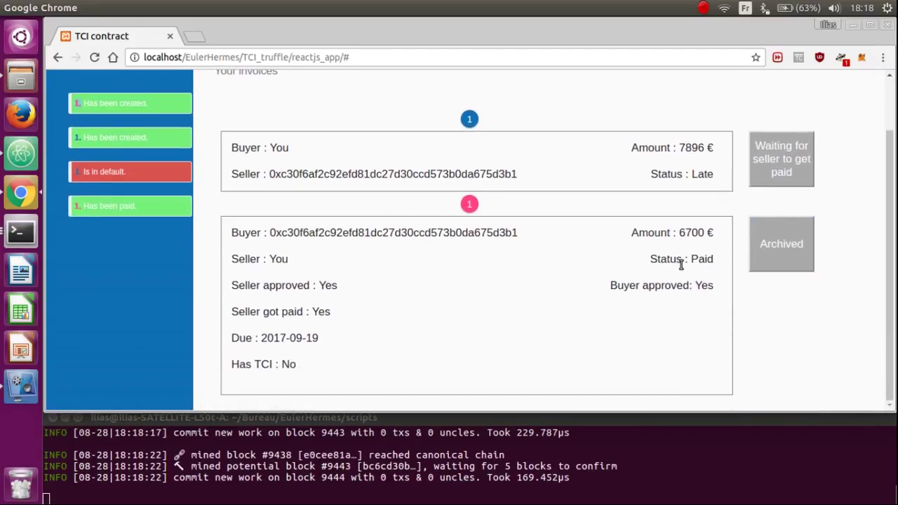
click(630, 291)
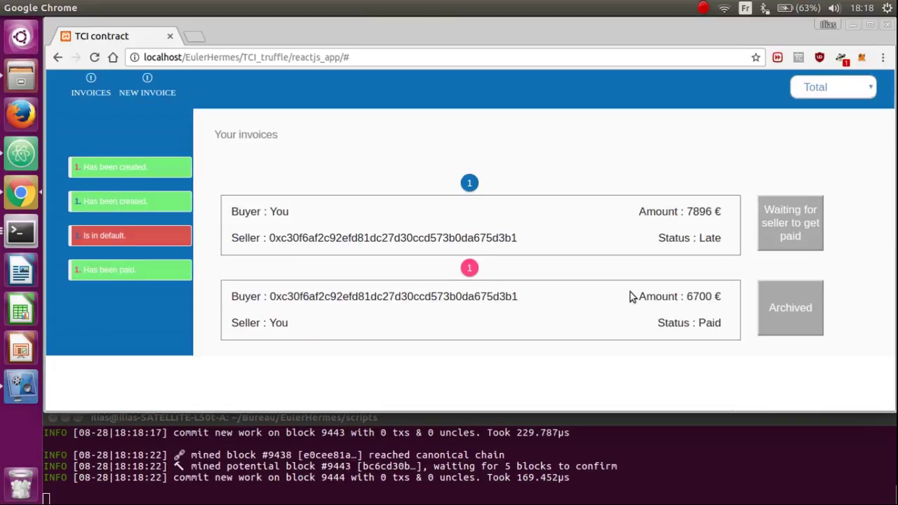